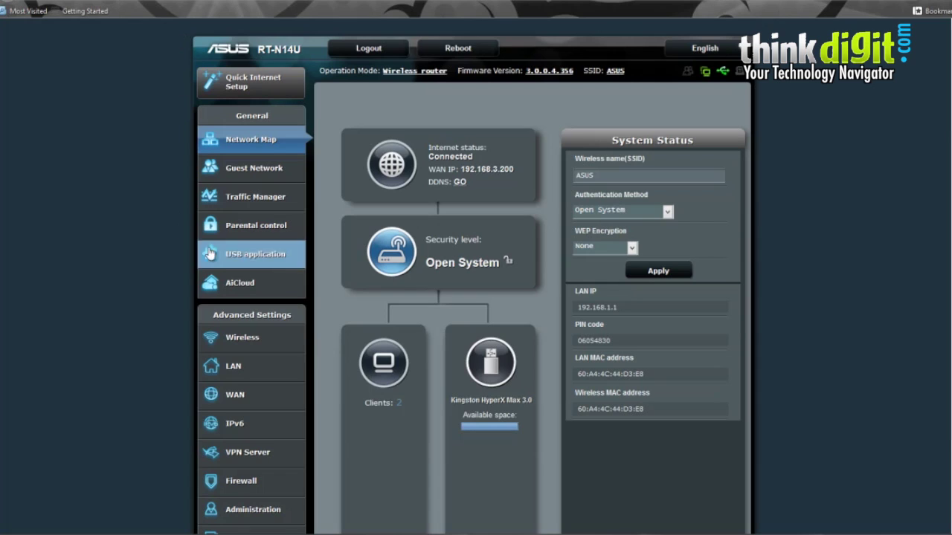
Open AiCloud and scroll through the Cloud Disk, Smart Access and Smart Sync sections, both toggles OFF
{"action": "left_click", "coordinate": [239, 287]}
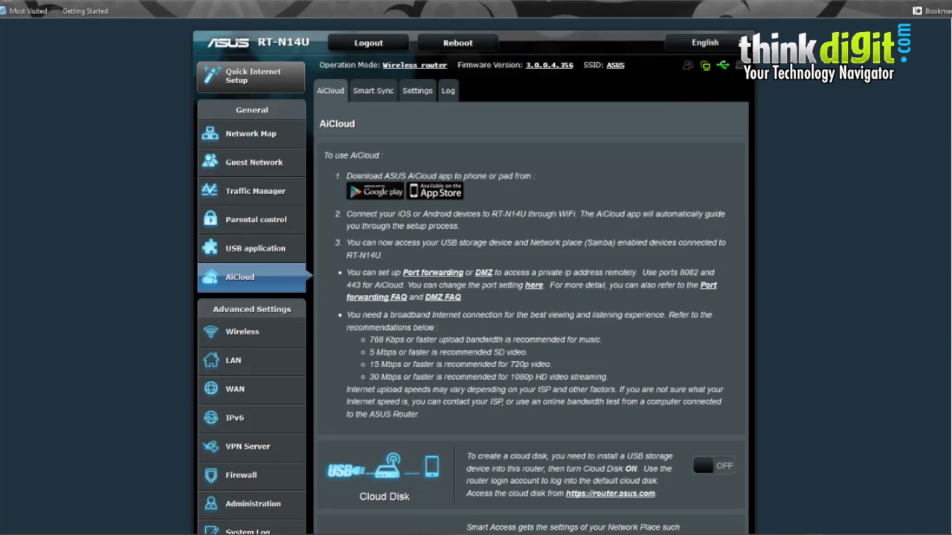
{"action": "scroll", "coordinate": [592, 437], "scroll_direction": "down", "scroll_amount": 2}
{"action": "scroll", "coordinate": [567, 417], "scroll_direction": "up", "scroll_amount": 2}
{"action": "scroll", "coordinate": [488, 241], "scroll_direction": "down", "scroll_amount": 2}
{"action": "scroll", "coordinate": [489, 240], "scroll_direction": "down", "scroll_amount": 1}
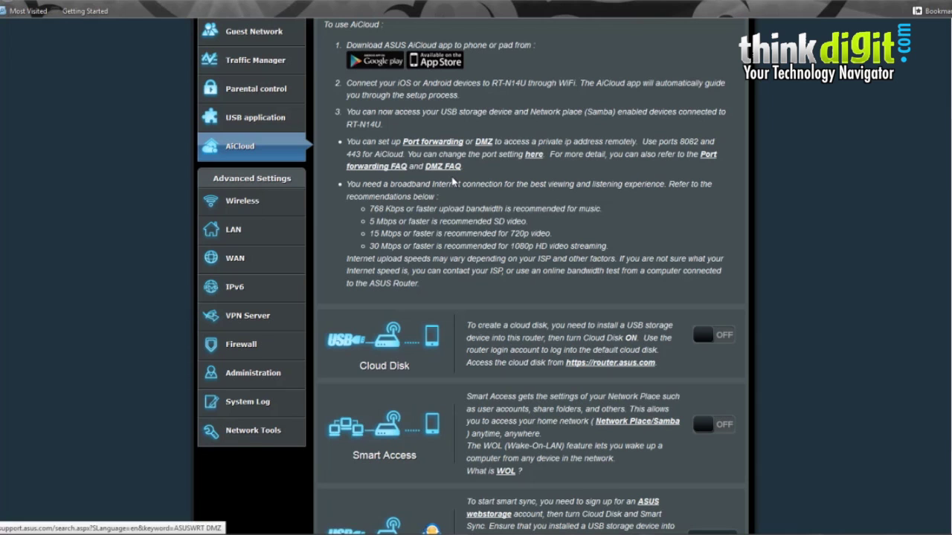
{"action": "scroll", "coordinate": [480, 197], "scroll_direction": "down", "scroll_amount": 2}
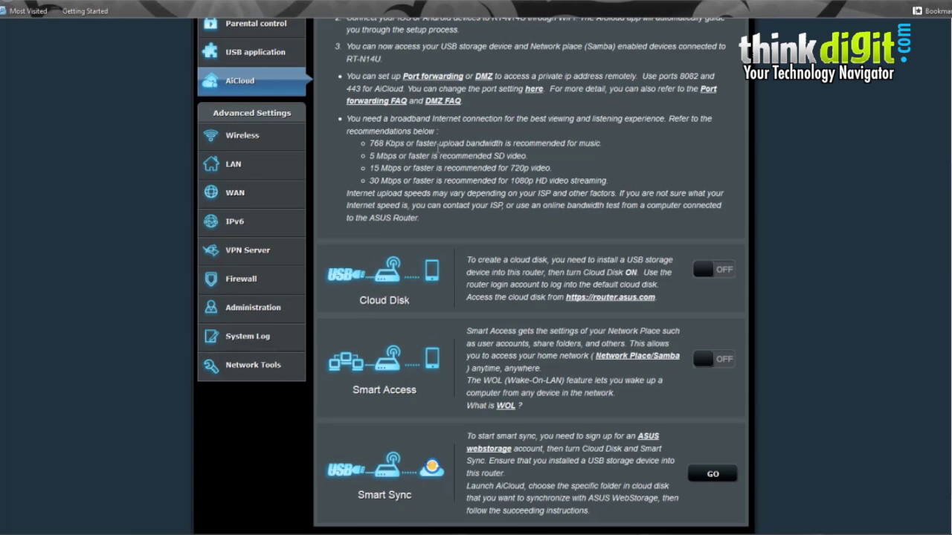
{"action": "scroll", "coordinate": [438, 144], "scroll_direction": "down", "scroll_amount": 1}
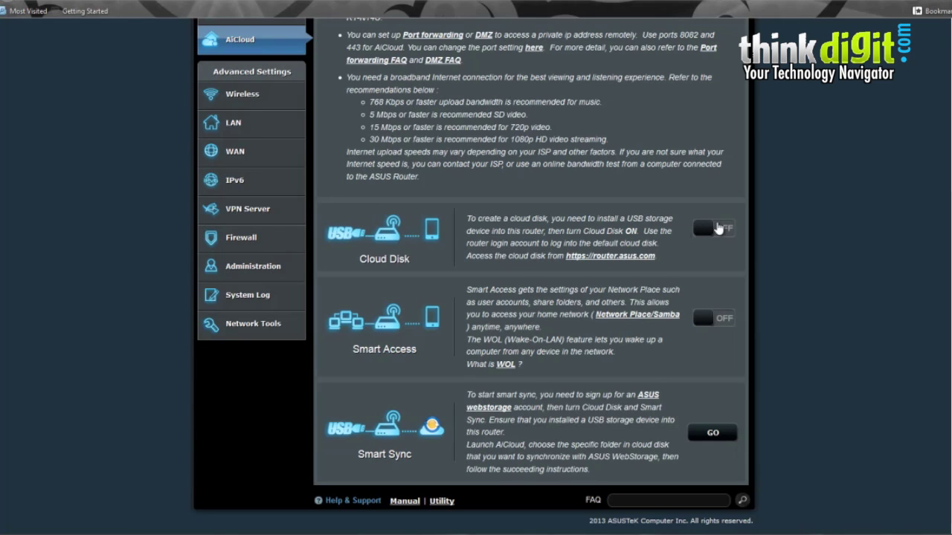
Switch Cloud Disk ON after accepting the AiCloud terms of use
{"action": "left_click", "coordinate": [718, 229]}
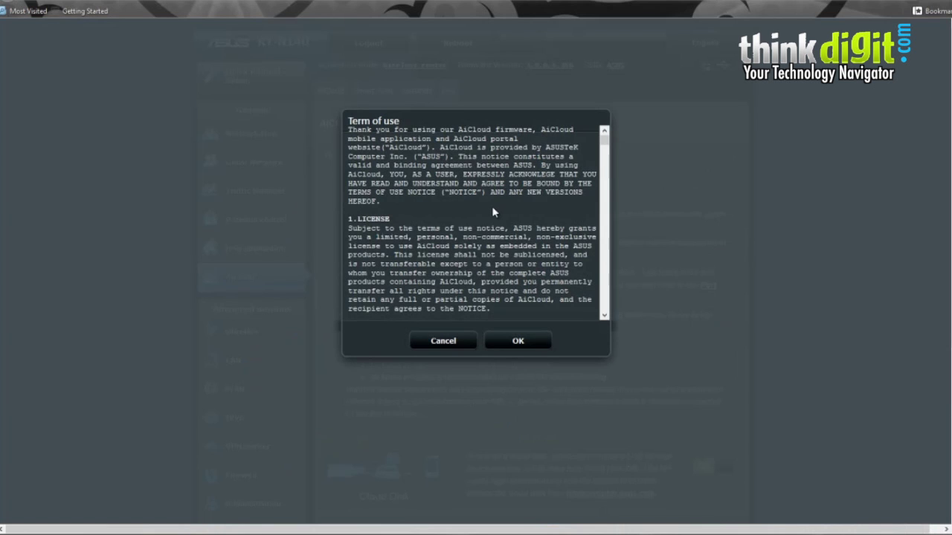
{"action": "left_click", "coordinate": [498, 342]}
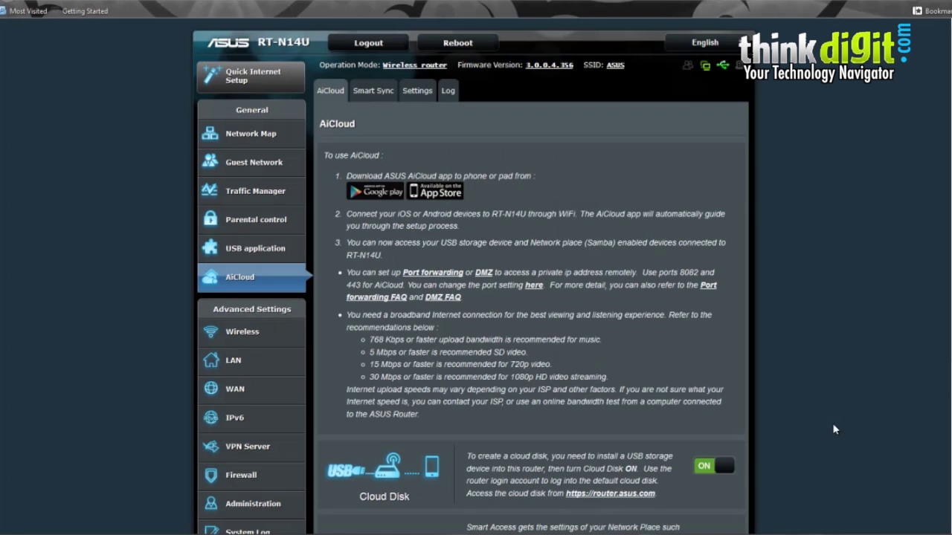
{"action": "scroll", "coordinate": [688, 373], "scroll_direction": "down", "scroll_amount": 3}
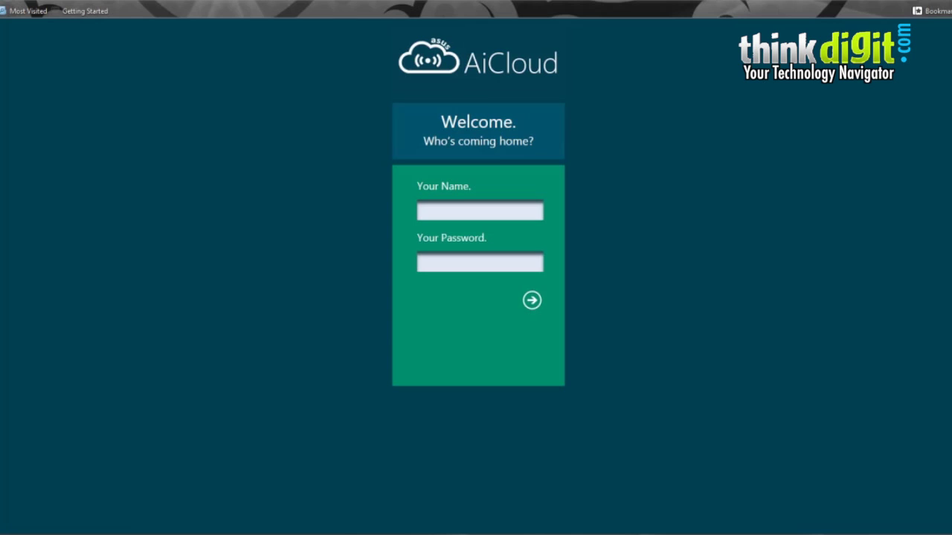
Sign in to the AiCloud portal with the router account's user name and password
{"action": "left_click", "coordinate": [474, 203]}
{"action": "type", "text": "thematrix"}
{"action": "key", "text": "Tab"}
{"action": "type", "text": "•••••••••"}
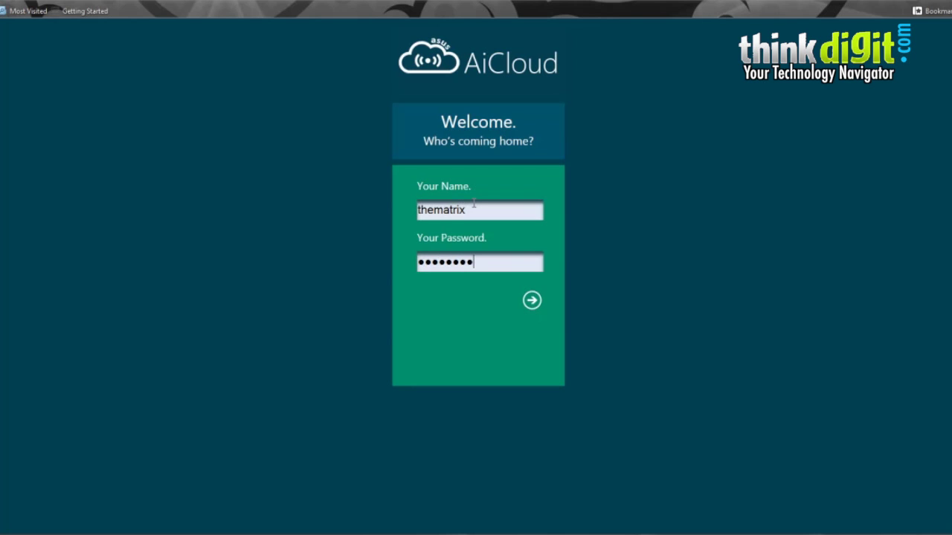
{"action": "type", "text": "•••"}
{"action": "key", "text": "Return"}
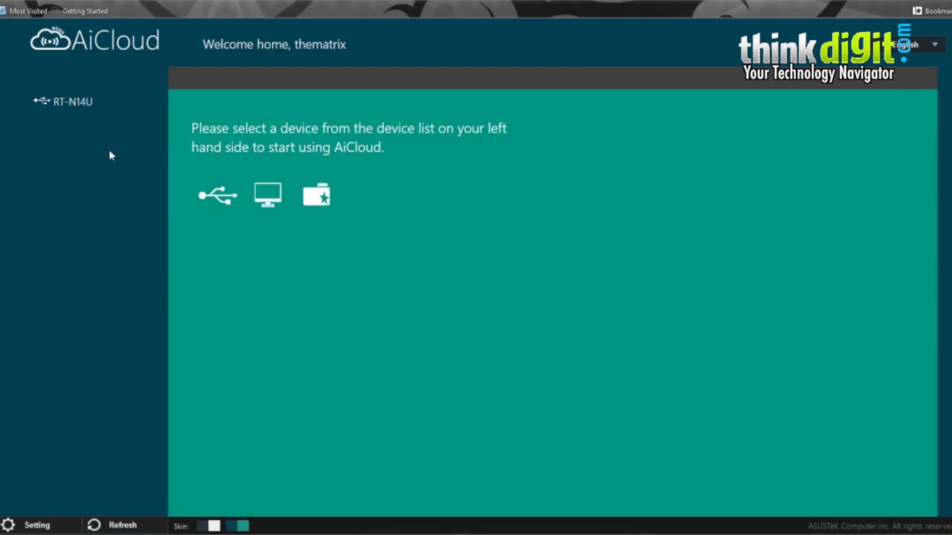
Browse RT-N14U > New_Volume > '801 Greatest 1970s Music Hit Singles [FLAC]' and scroll its tracks
{"action": "left_click", "coordinate": [79, 116]}
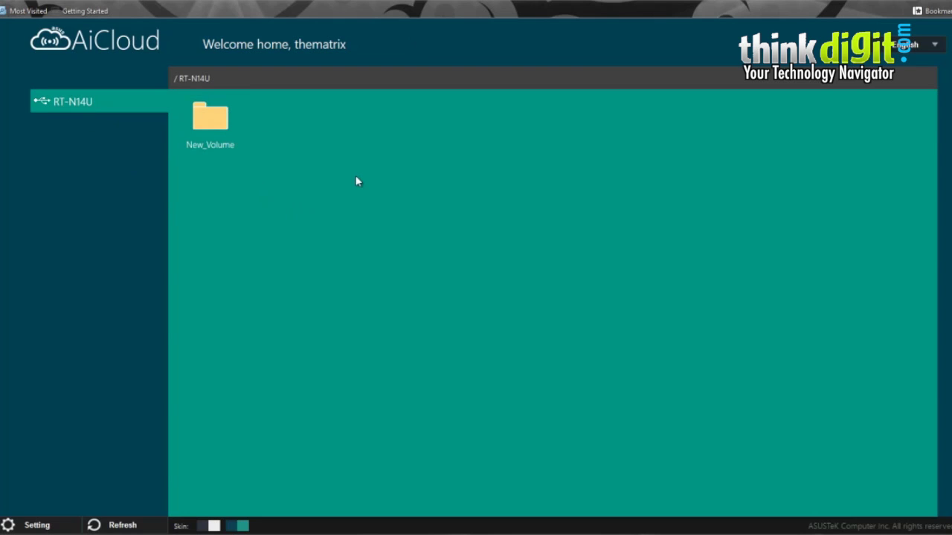
{"action": "left_click", "coordinate": [225, 140]}
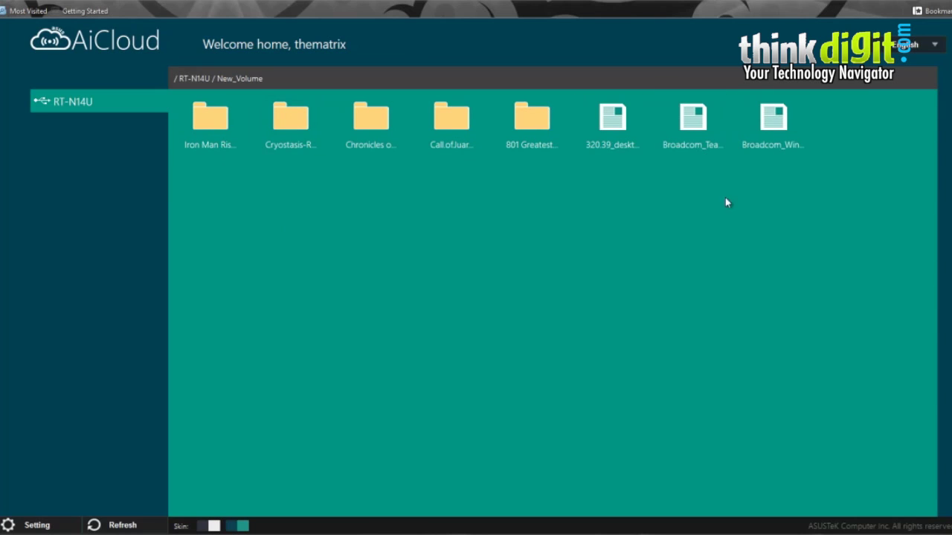
{"action": "left_click", "coordinate": [546, 128]}
{"action": "scroll", "coordinate": [563, 468], "scroll_direction": "down", "scroll_amount": 3}
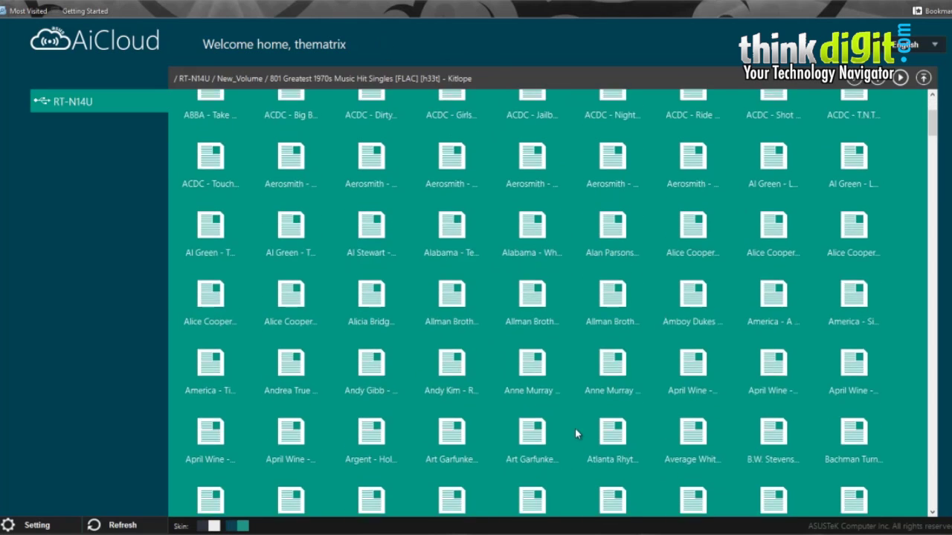
{"action": "scroll", "coordinate": [575, 427], "scroll_direction": "down", "scroll_amount": 15}
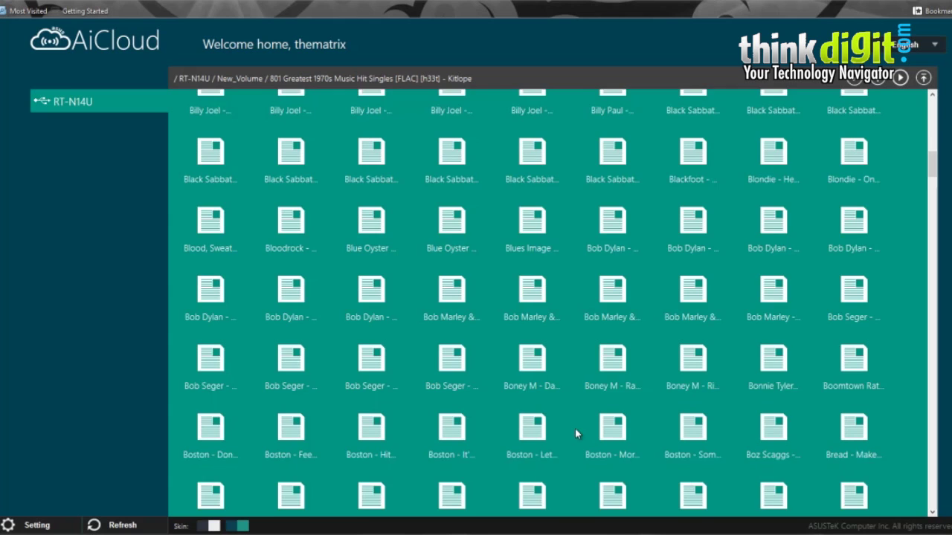
{"action": "scroll", "coordinate": [575, 428], "scroll_direction": "down", "scroll_amount": 3}
Check the portal's help and account options, then go back to the RT-N14U root folder
{"action": "left_click", "coordinate": [30, 525]}
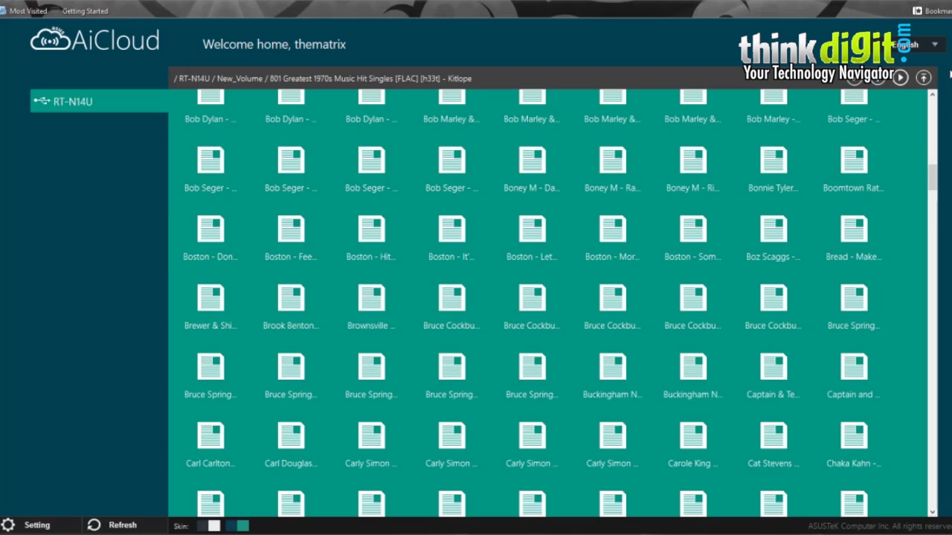
{"action": "left_click", "coordinate": [87, 101]}
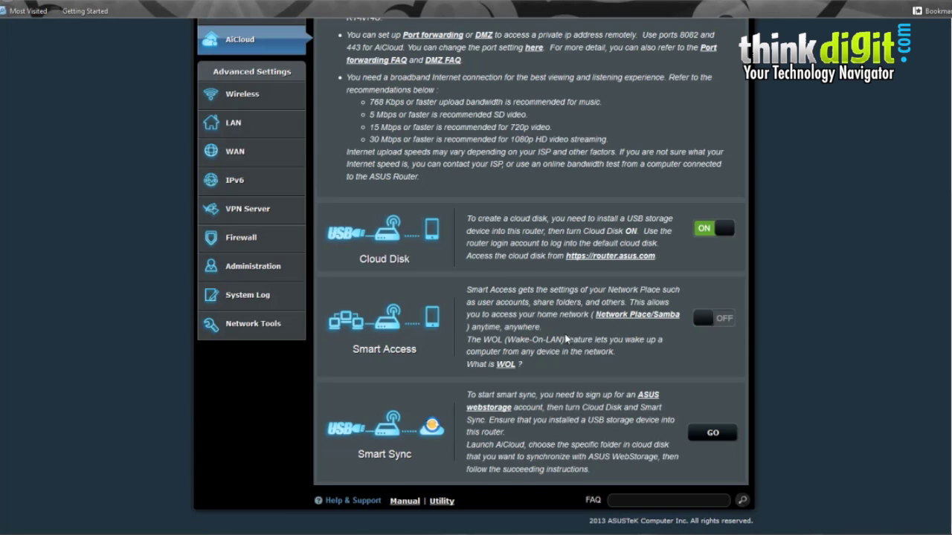
Switch Smart Access ON so it runs alongside Cloud Disk
{"action": "left_click", "coordinate": [716, 324]}
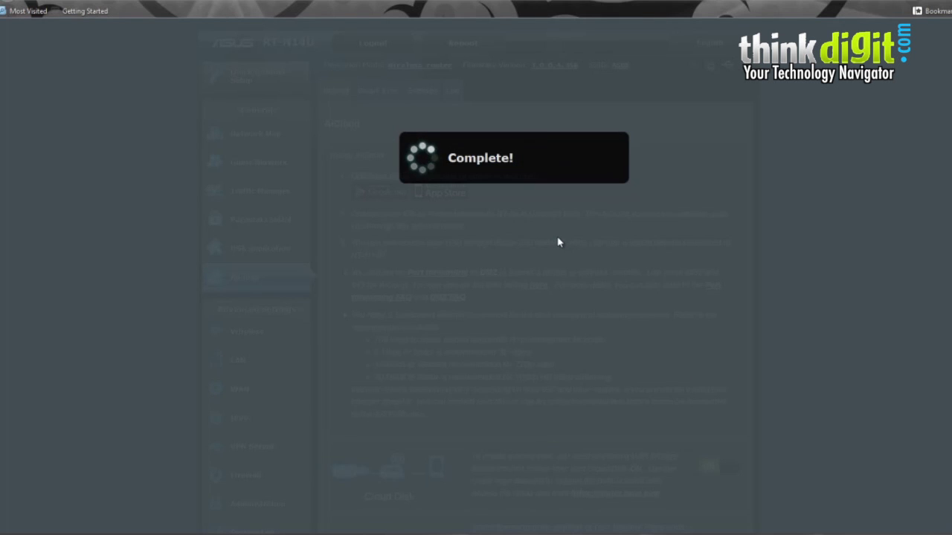
{"action": "scroll", "coordinate": [557, 247], "scroll_direction": "down", "scroll_amount": 3}
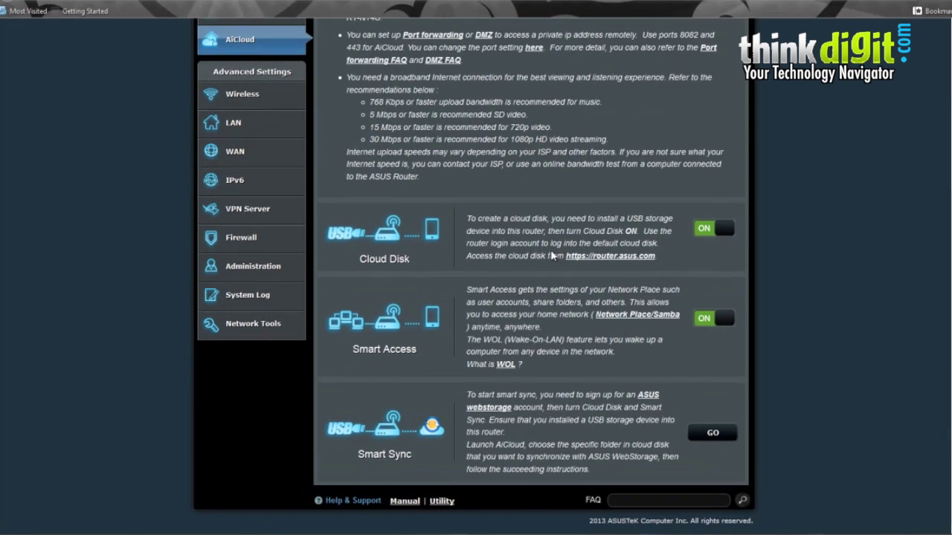
{"action": "left_click", "coordinate": [704, 435]}
{"action": "scroll", "coordinate": [615, 482], "scroll_direction": "up", "scroll_amount": 3}
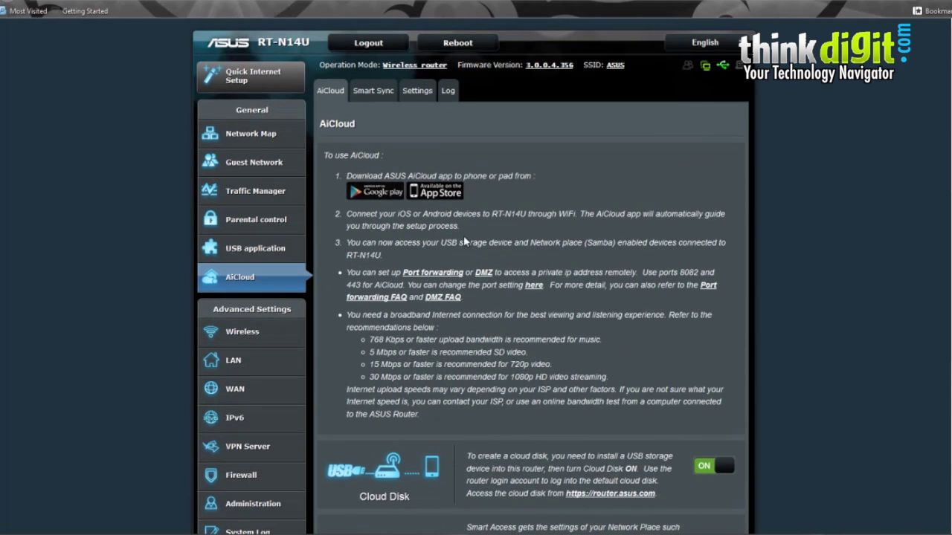
View Smart Sync, then the Settings tab down to the 443 and 8082 access ports
{"action": "left_click", "coordinate": [363, 92]}
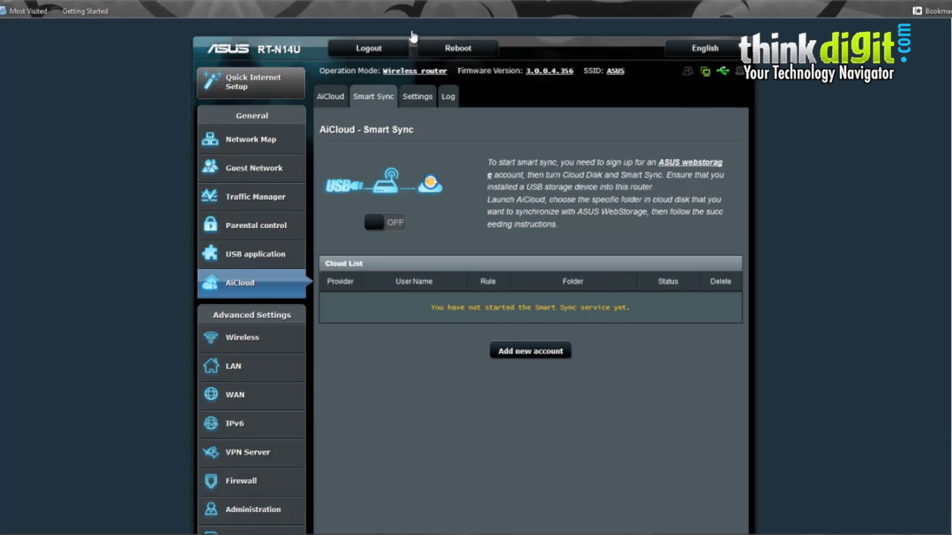
{"action": "left_click", "coordinate": [412, 101]}
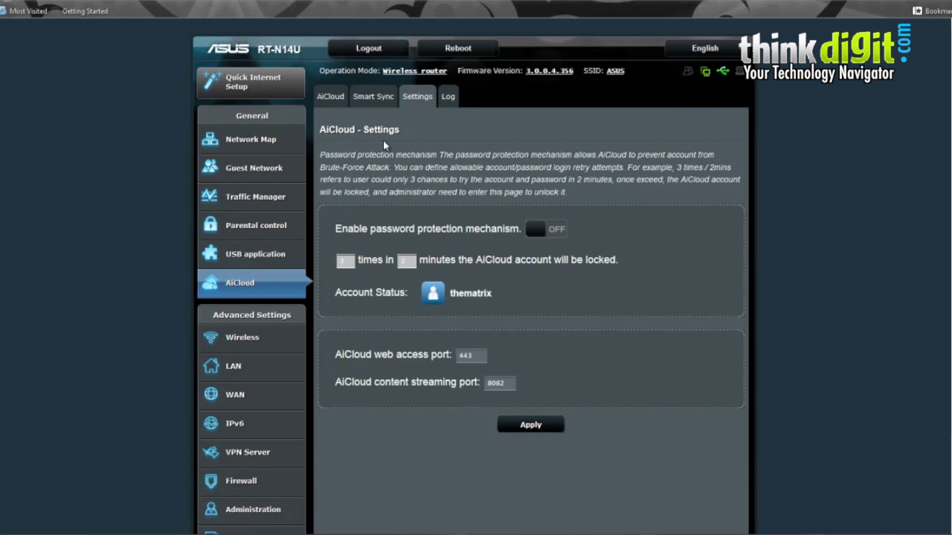
{"action": "scroll", "coordinate": [533, 192], "scroll_direction": "down", "scroll_amount": 2}
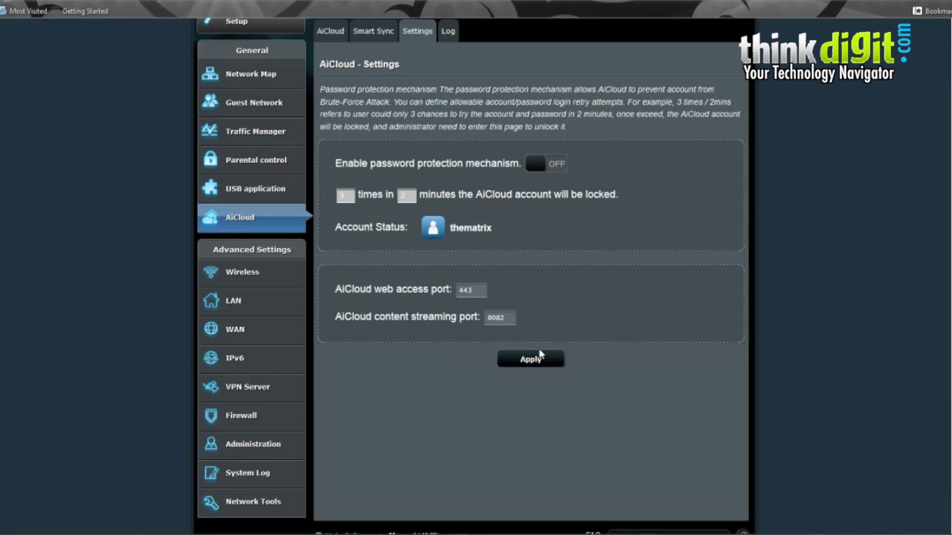
Open the Log tab showing three webdav logins from 192.168.1.218
{"action": "left_click", "coordinate": [447, 30]}
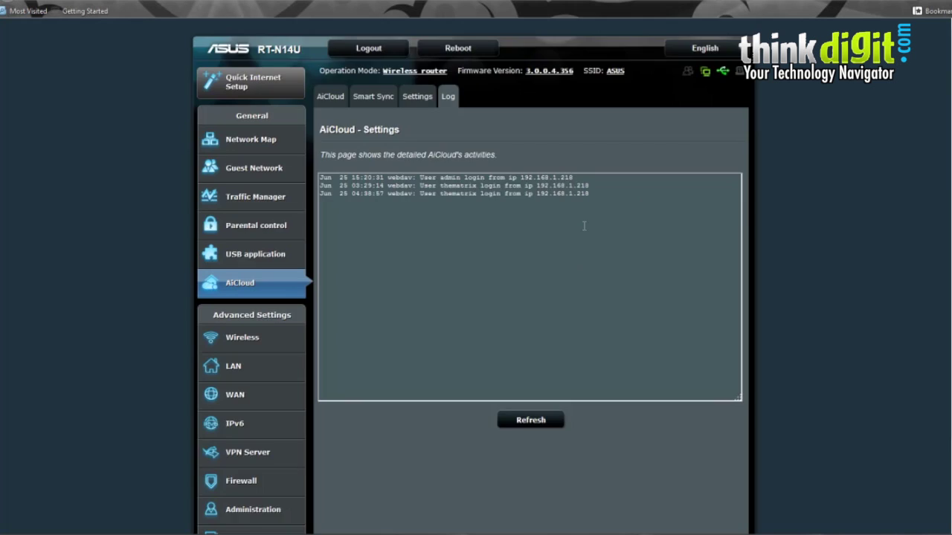
{"action": "scroll", "coordinate": [580, 260], "scroll_direction": "down", "scroll_amount": 3}
{"action": "scroll", "coordinate": [572, 260], "scroll_direction": "up", "scroll_amount": 3}
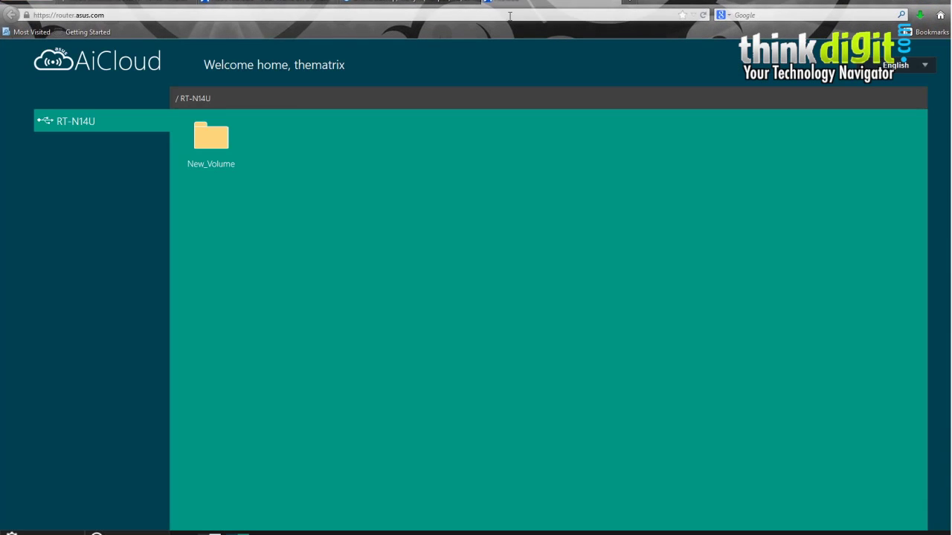
{"action": "left_click", "coordinate": [409, 2]}
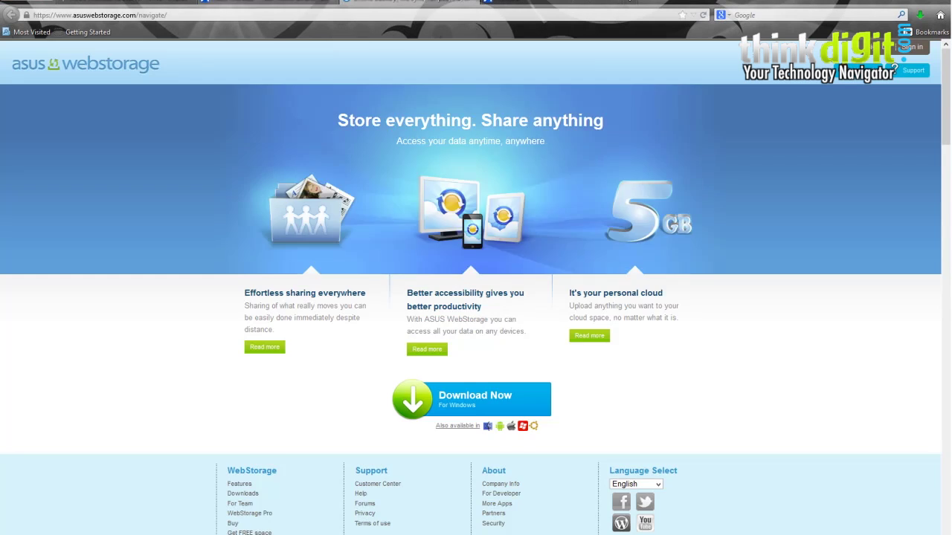
{"action": "left_click", "coordinate": [268, 2]}
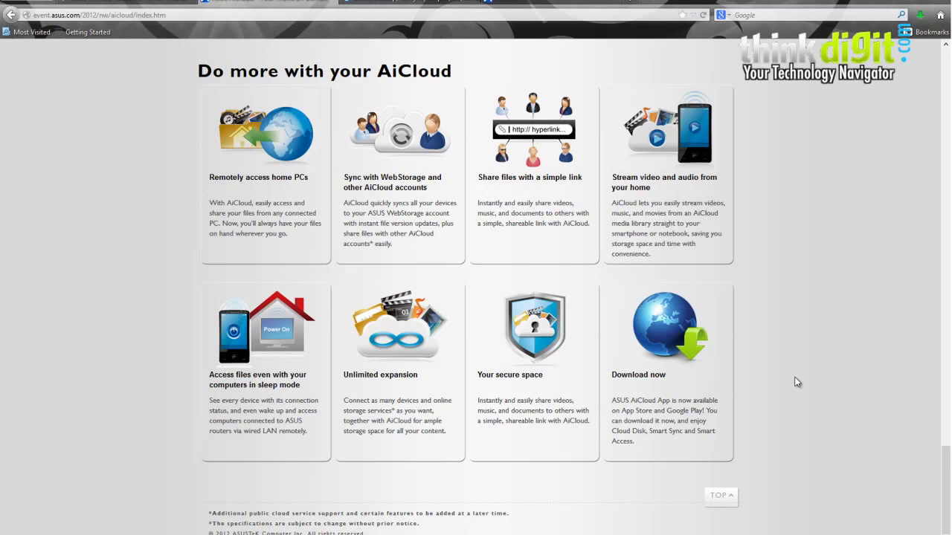
{"action": "scroll", "coordinate": [786, 382], "scroll_direction": "down", "scroll_amount": 1}
{"action": "scroll", "coordinate": [786, 382], "scroll_direction": "up", "scroll_amount": 5}
{"action": "scroll", "coordinate": [786, 383], "scroll_direction": "down", "scroll_amount": 4}
{"action": "scroll", "coordinate": [784, 377], "scroll_direction": "up", "scroll_amount": 2}
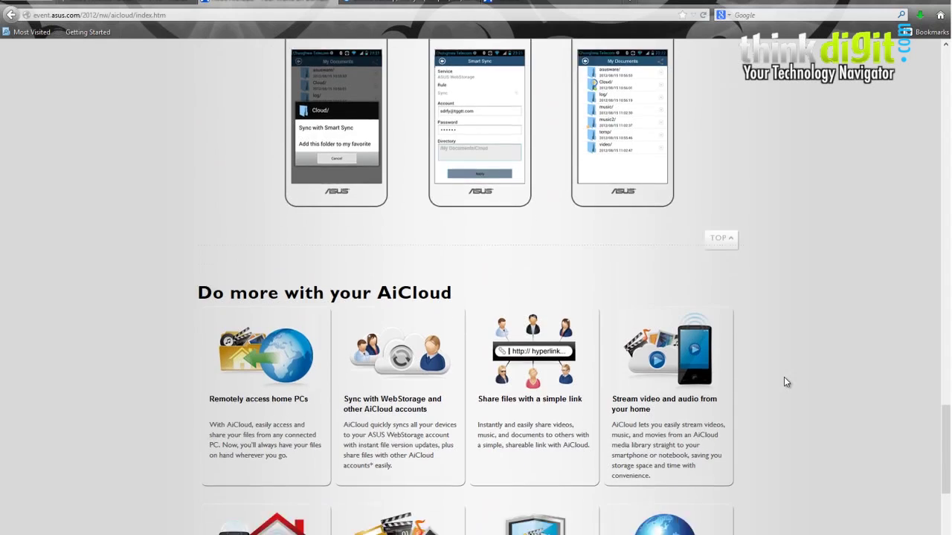
{"action": "scroll", "coordinate": [784, 377], "scroll_direction": "down", "scroll_amount": 3}
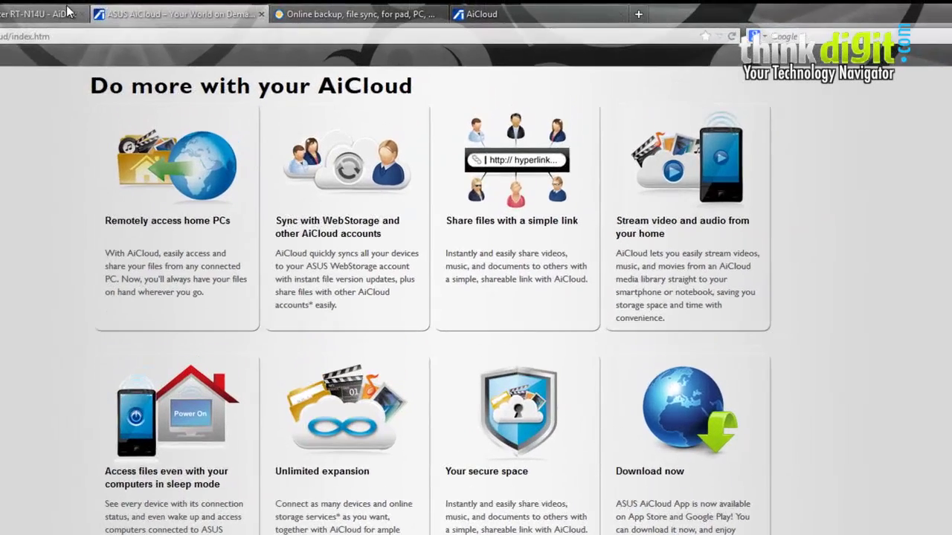
{"action": "left_click", "coordinate": [186, 3]}
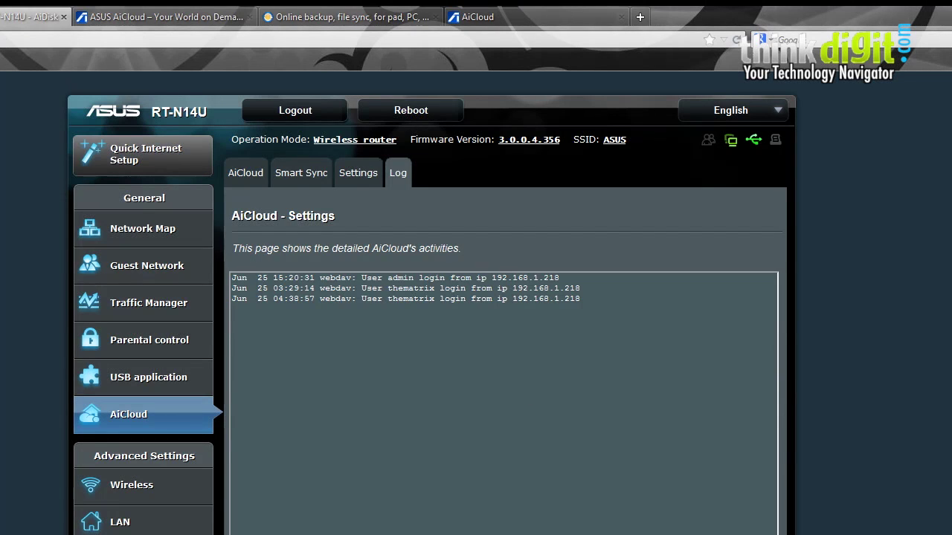